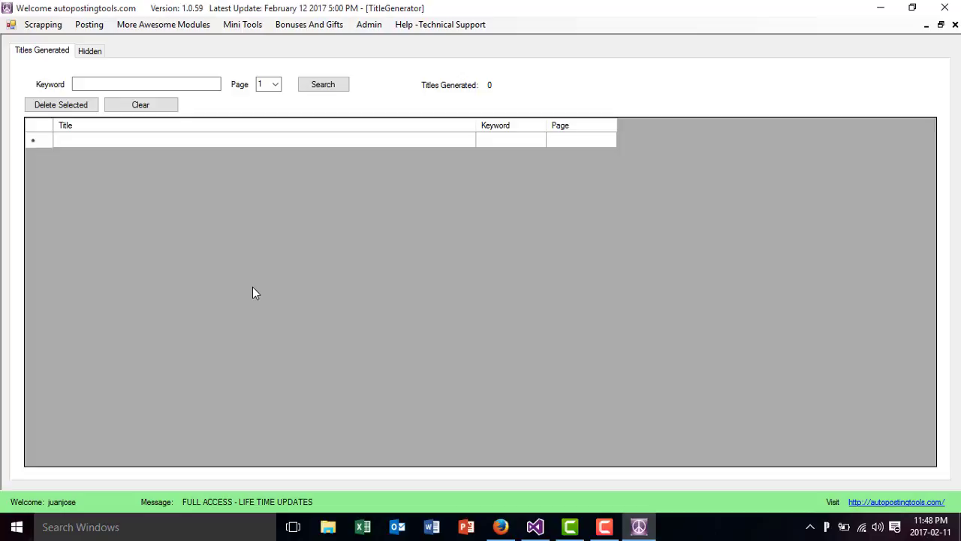
# Search the keyword 'Facebook' on page 1 to generate 300 titles
pyautogui.click(163, 86)
pyautogui.write('F')
pyautogui.write('aceboo')
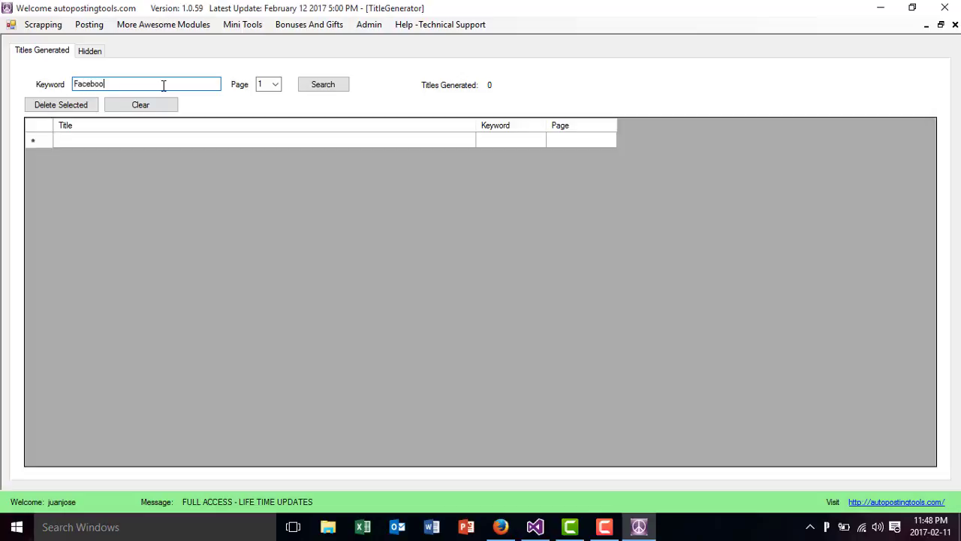
pyautogui.write('k')
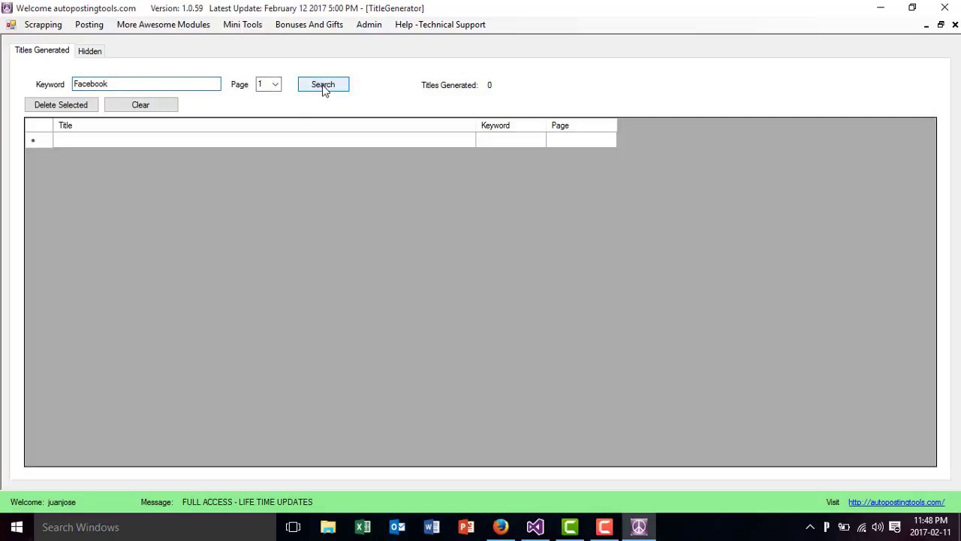
pyautogui.click(324, 89)
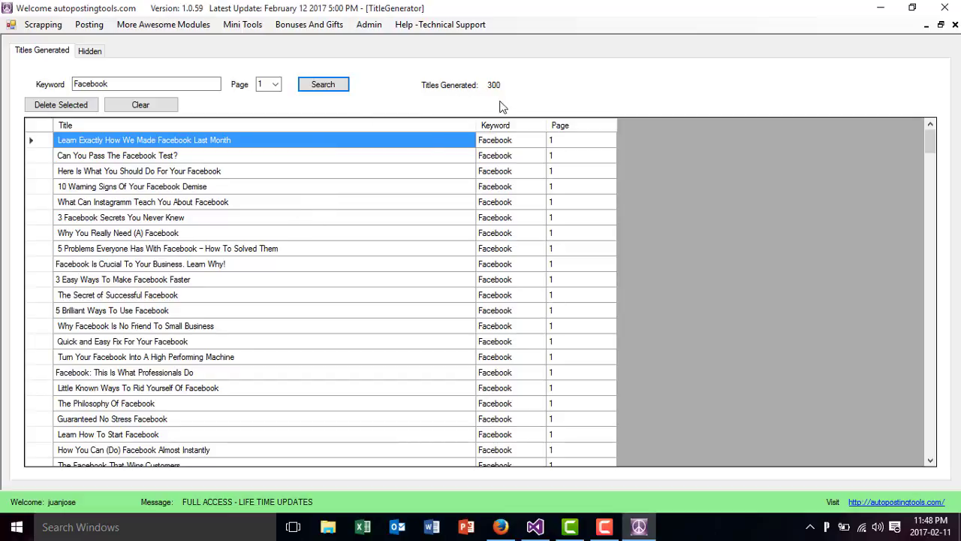
# Select the '3 Easy Ways To Make Facebook Faster' title and scroll through the results
pyautogui.click(241, 278)
pyautogui.scroll(-1, 241, 279)
pyautogui.scroll(-12, 242, 279)
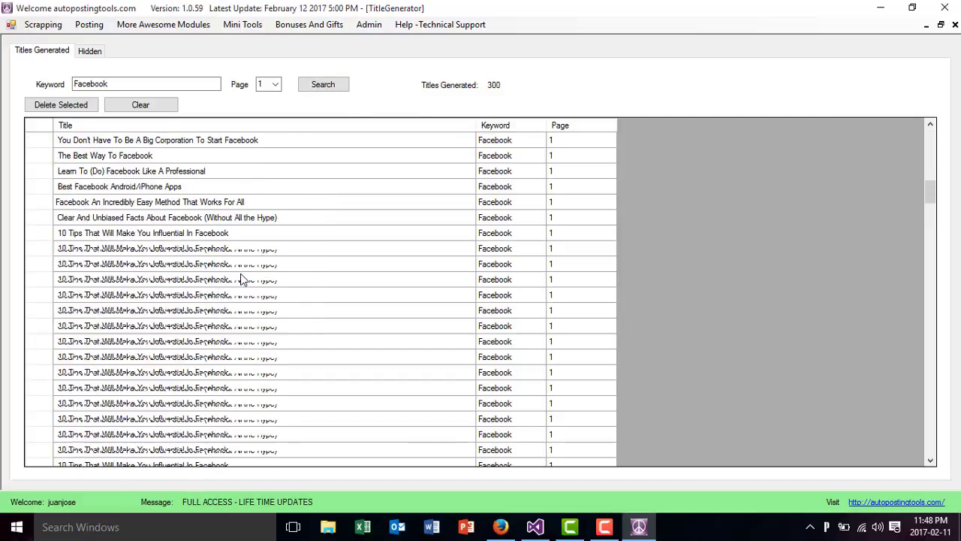
pyautogui.scroll(-8, 242, 279)
pyautogui.scroll(-3, 242, 279)
pyautogui.scroll(-3, 242, 279)
pyautogui.scroll(-3, 242, 279)
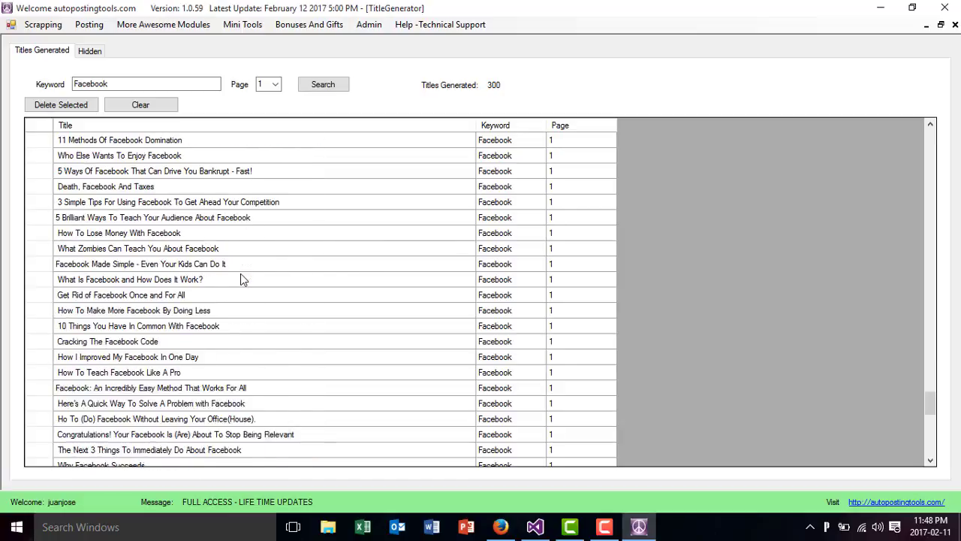
pyautogui.scroll(-3, 242, 278)
pyautogui.scroll(20, 242, 279)
pyautogui.scroll(5, 241, 278)
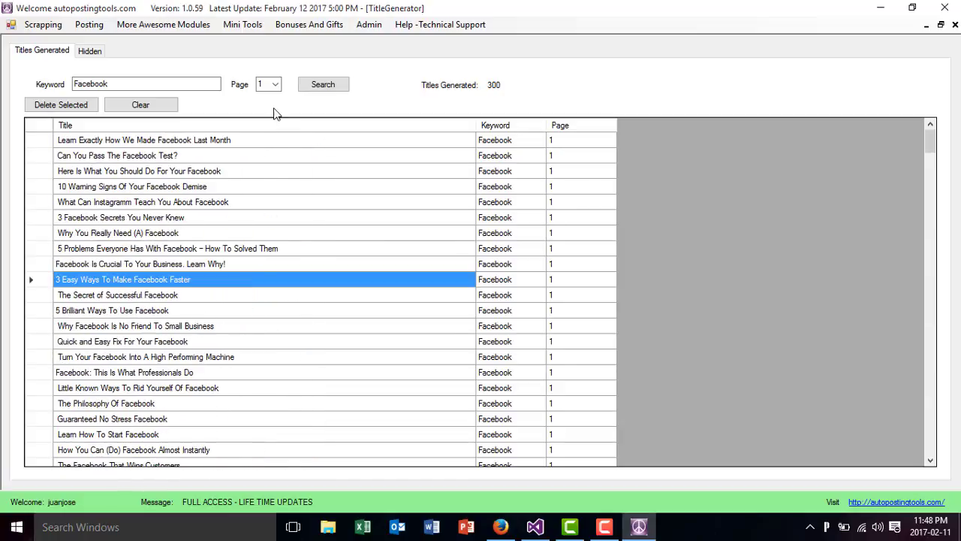
# Fetch page 2 of the Facebook title results
pyautogui.click(277, 84)
pyautogui.click(272, 107)
pyautogui.click(317, 86)
# Fetch page 3 of Facebook titles, reaching 666 total, and select a couple of titles
pyautogui.click(275, 85)
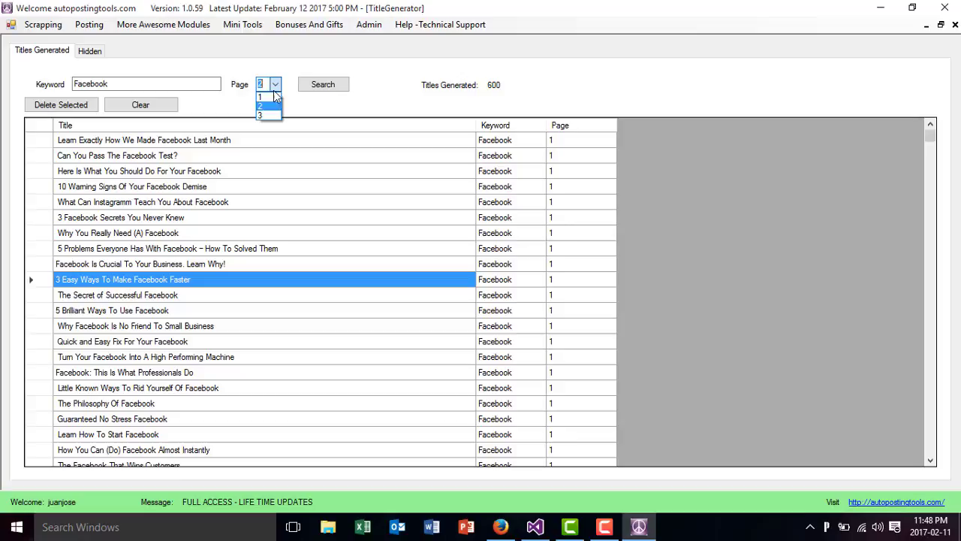
pyautogui.click(270, 116)
pyautogui.click(321, 87)
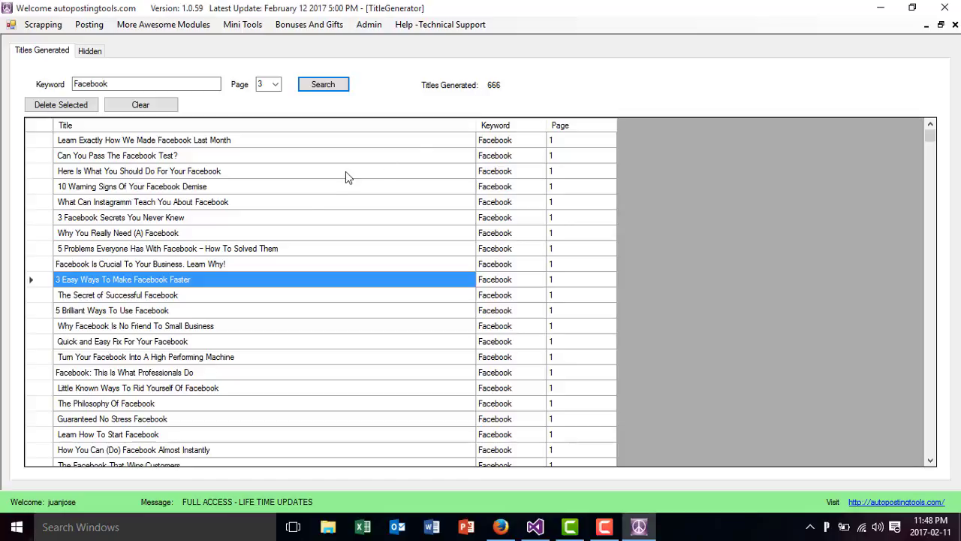
pyautogui.click(293, 219)
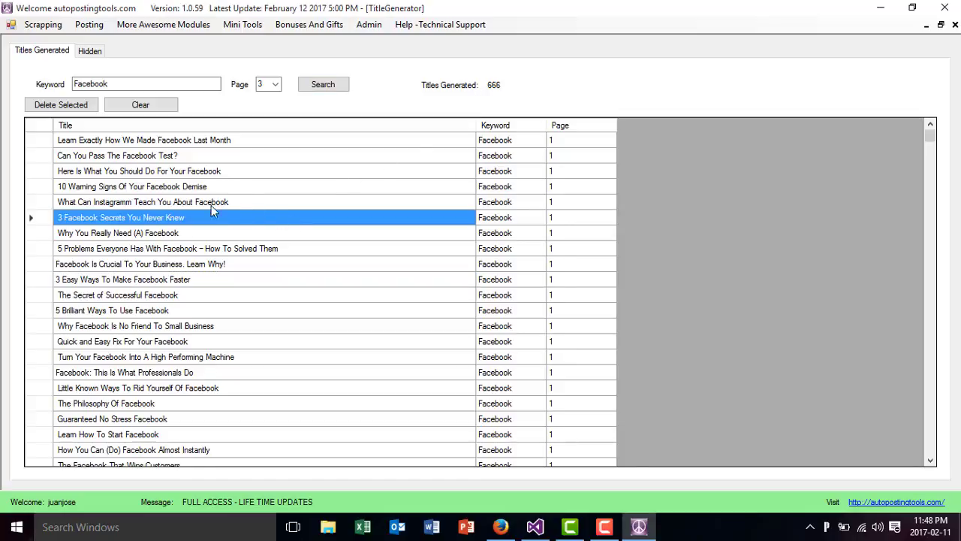
pyautogui.click(187, 142)
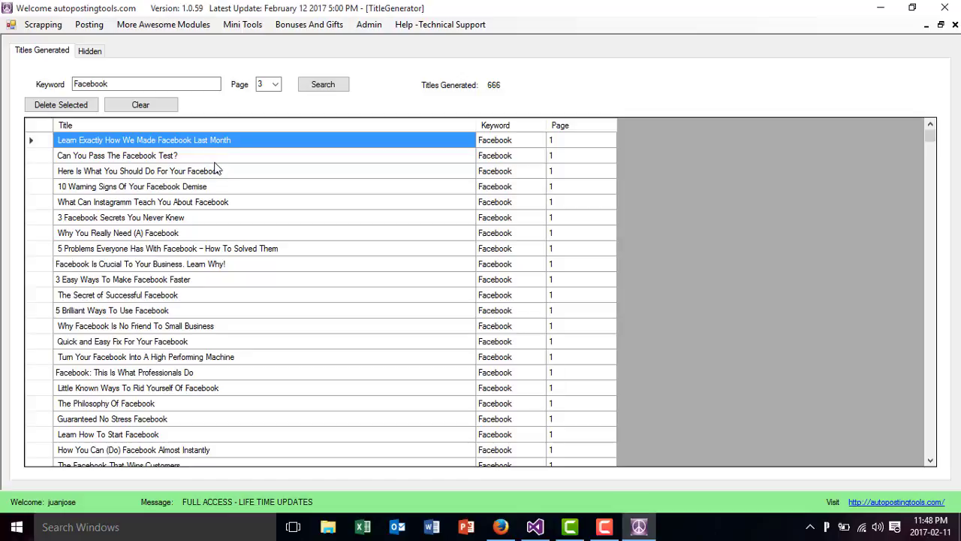
# Append 'Marketing' to the title 'Here Is What You Should Do For Your Facebook'
pyautogui.click(132, 162)
pyautogui.click(156, 174)
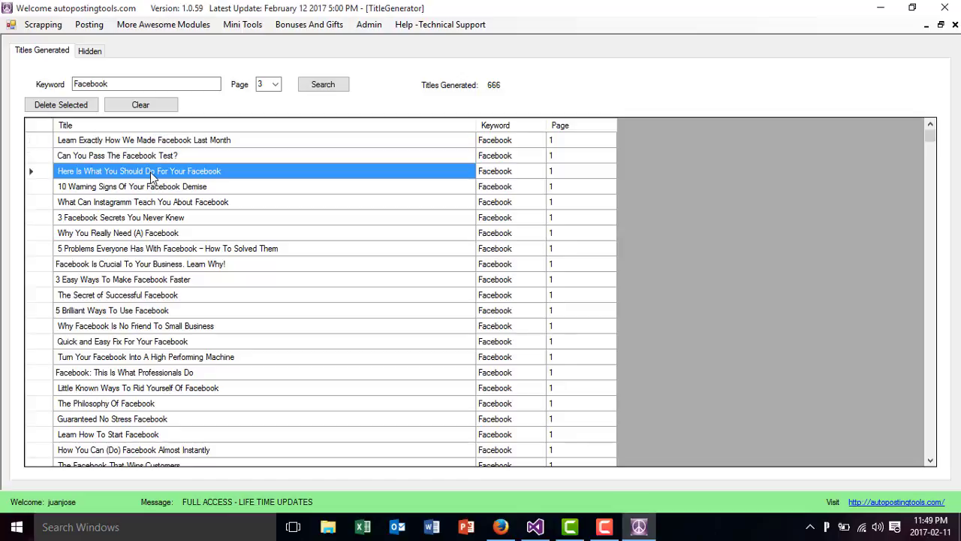
pyautogui.click(206, 171)
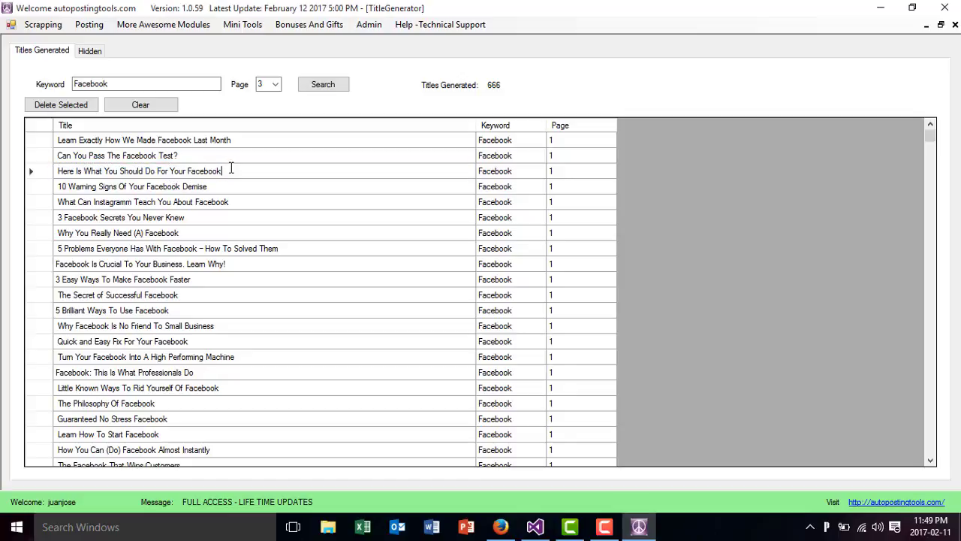
pyautogui.write('Marke')
pyautogui.press('BackSpace')
pyautogui.press('BackSpace')
pyautogui.write('k')
pyautogui.write('eting')
pyautogui.click(200, 237)
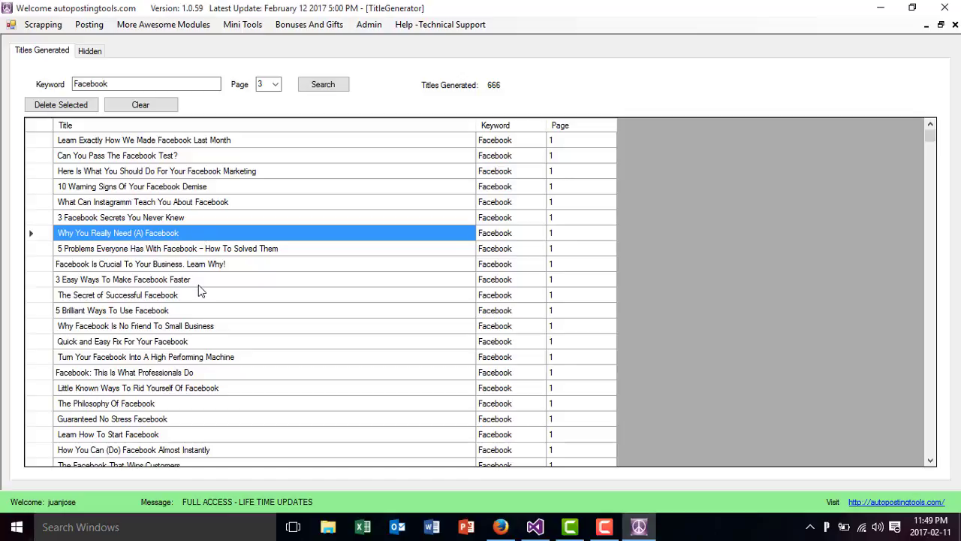
# Scroll down through the 666 listed titles
pyautogui.scroll(-2, 199, 285)
pyautogui.scroll(-7, 199, 289)
pyautogui.scroll(-7, 199, 289)
pyautogui.scroll(-7, 199, 289)
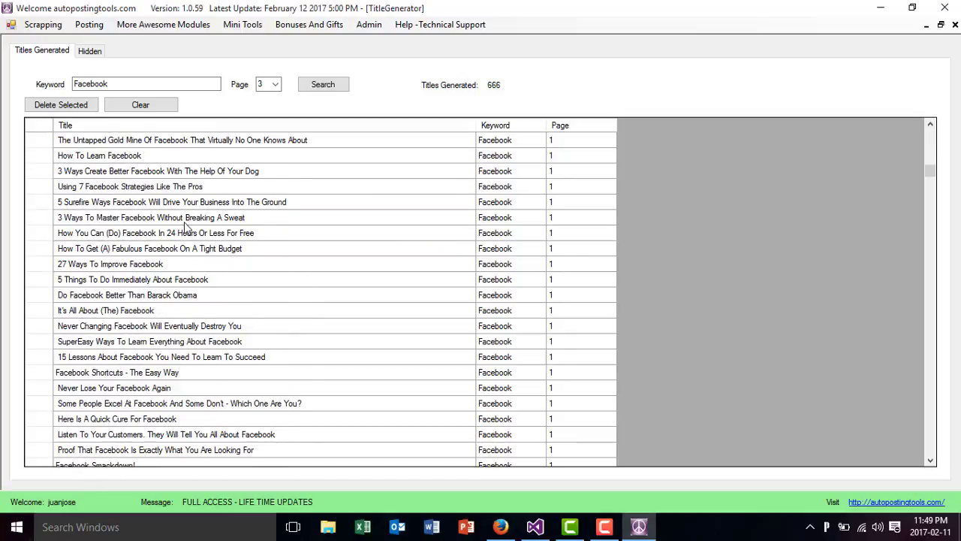
pyautogui.scroll(-5, 185, 227)
pyautogui.scroll(-3, 185, 228)
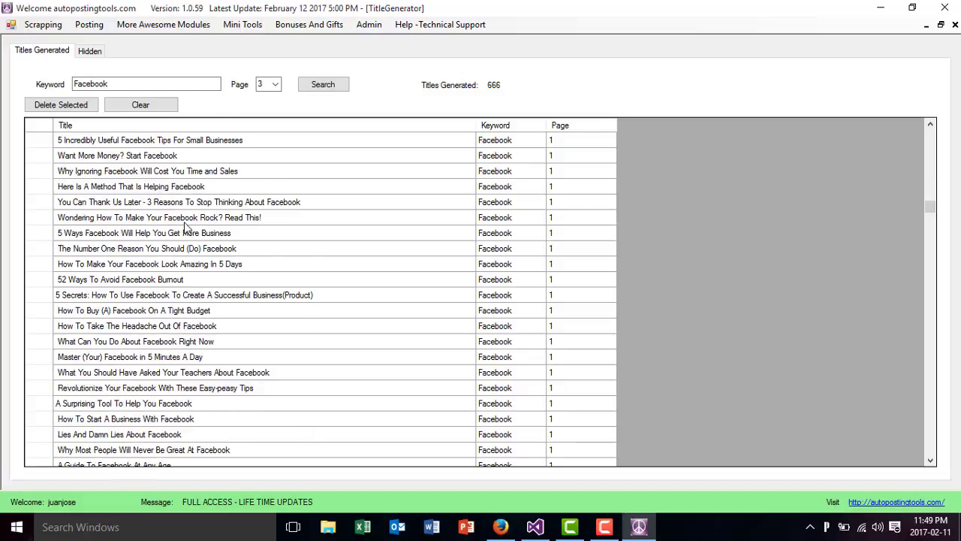
# Clear the table and search 'Youtube Marketing' on page 1, producing 300 new titles
pyautogui.click(141, 104)
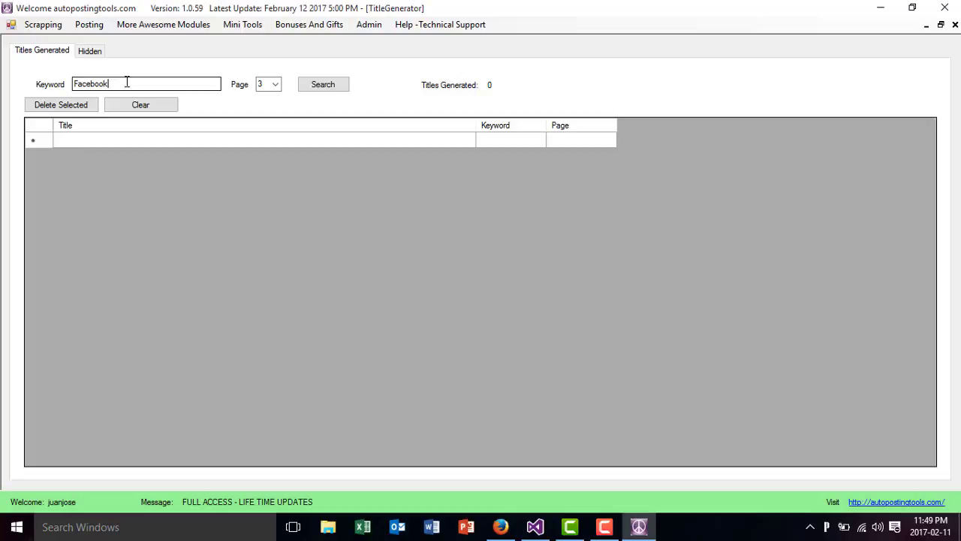
pyautogui.moveTo(127, 83); pyautogui.dragTo(59, 80)
pyautogui.write('You')
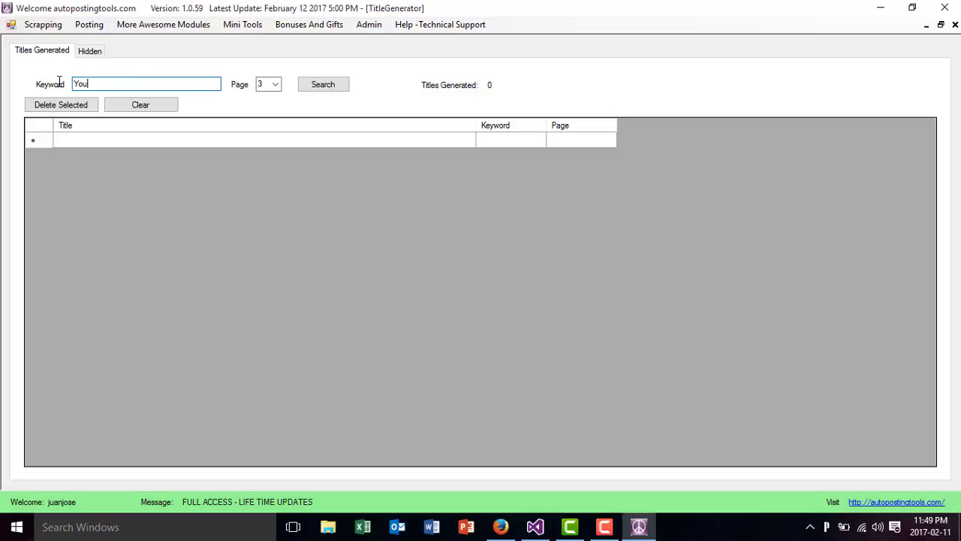
pyautogui.write('tube ')
pyautogui.write('Market')
pyautogui.write('ing')
pyautogui.click(272, 85)
pyautogui.click(268, 95)
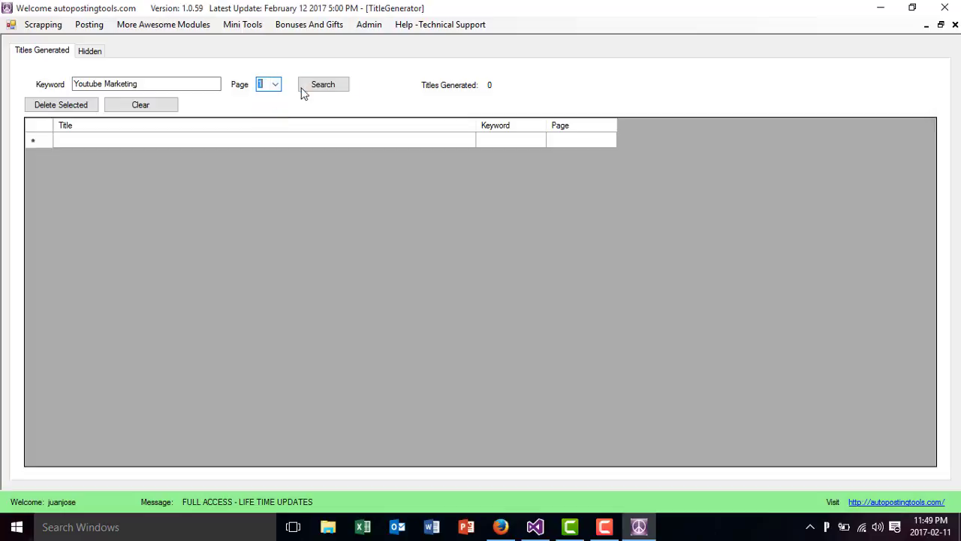
pyautogui.click(315, 92)
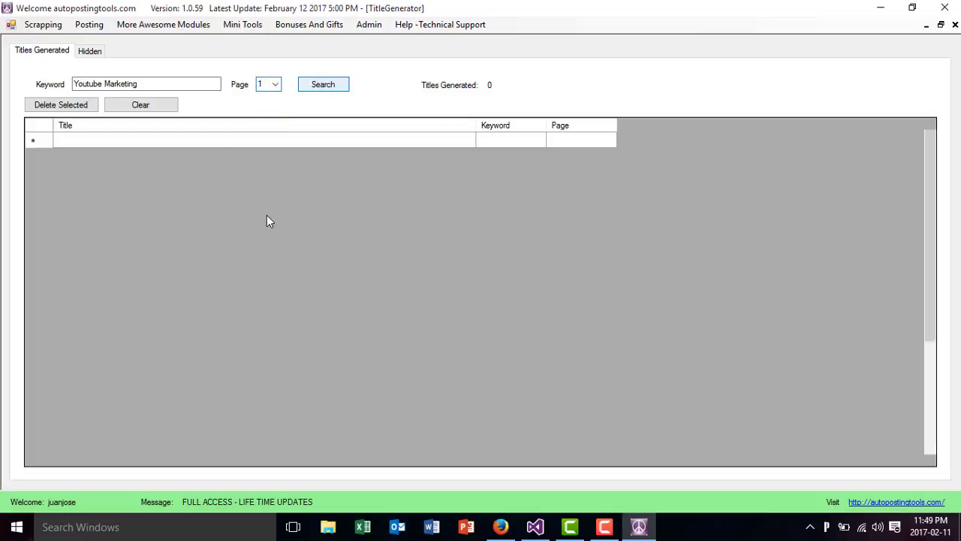
pyautogui.click(232, 265)
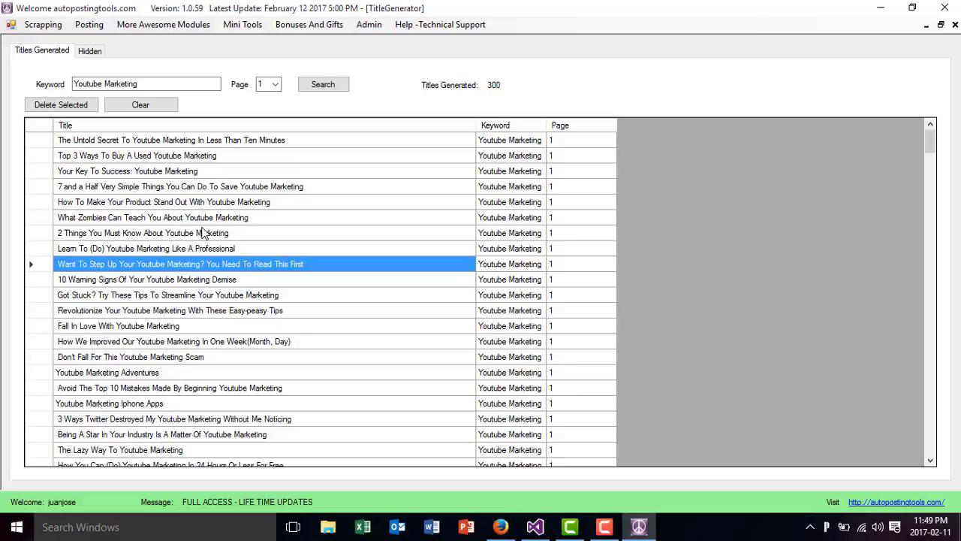
pyautogui.click(201, 299)
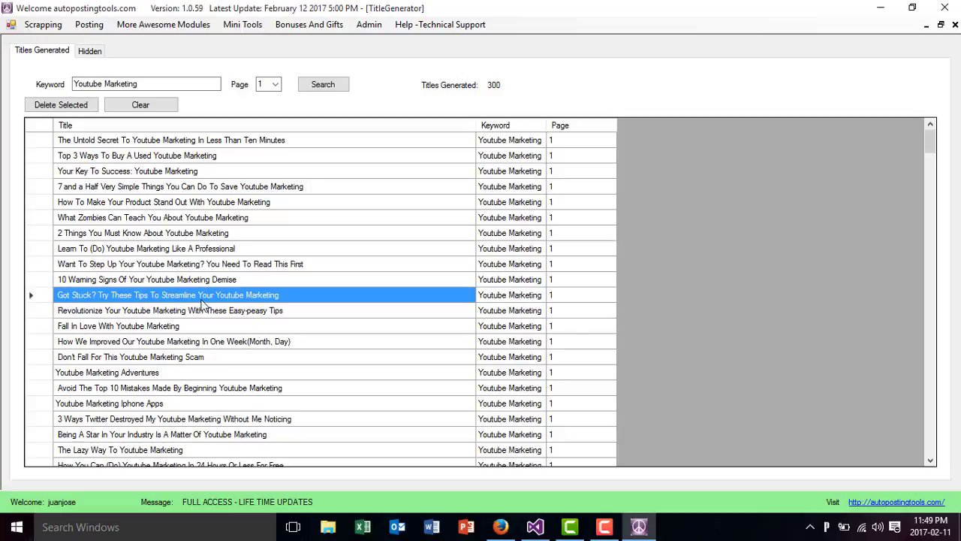
pyautogui.scroll(-5, 201, 303)
pyautogui.scroll(-5, 202, 303)
pyautogui.scroll(-5, 202, 303)
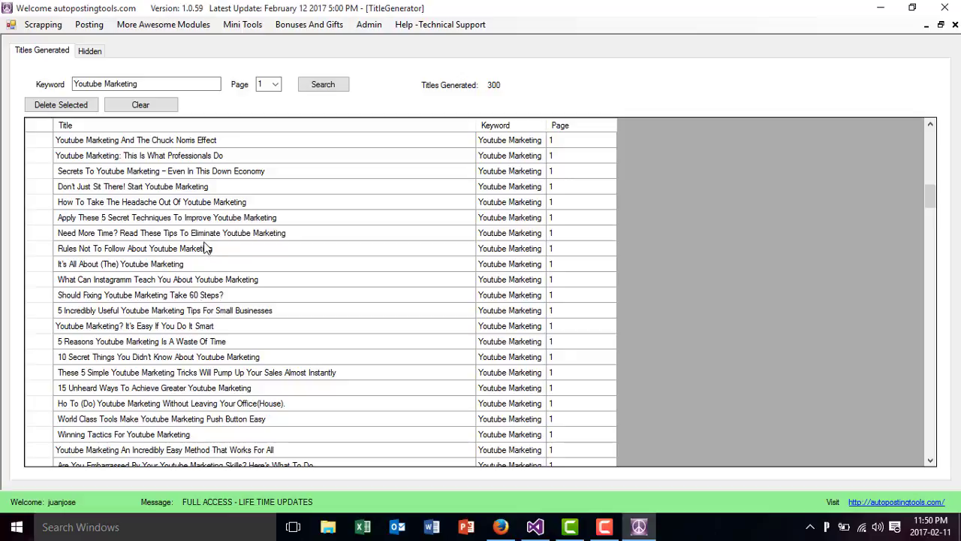
pyautogui.click(198, 219)
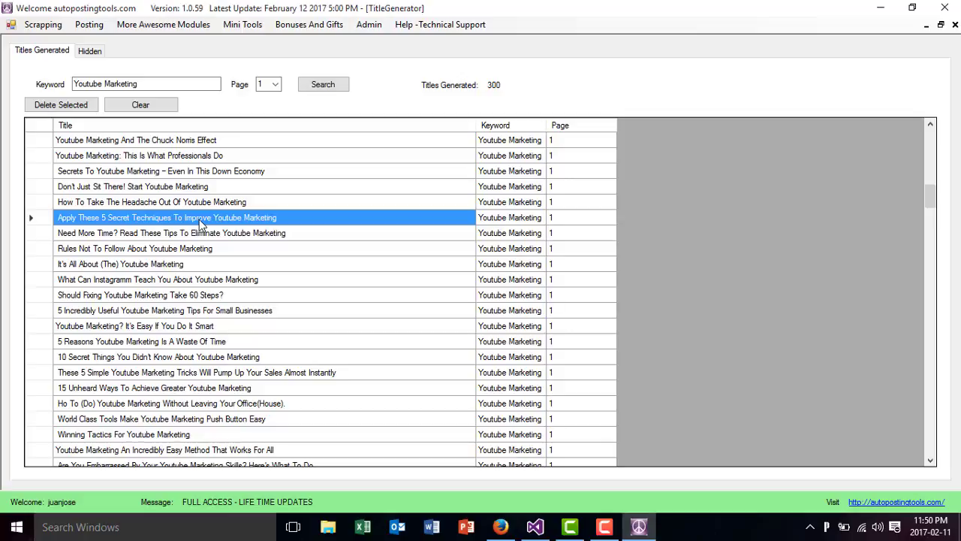
pyautogui.click(192, 266)
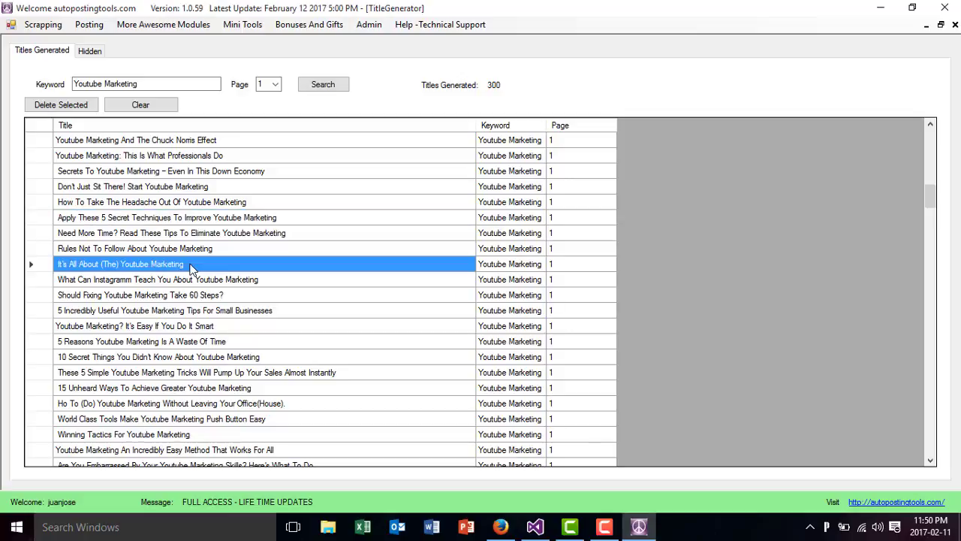
pyautogui.click(189, 283)
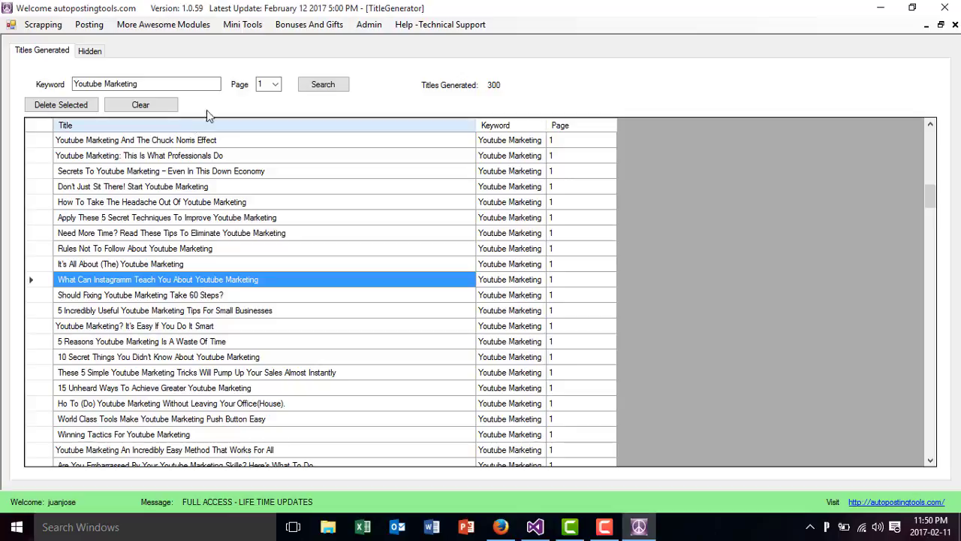
pyautogui.click(238, 29)
pyautogui.moveTo(163, 24)
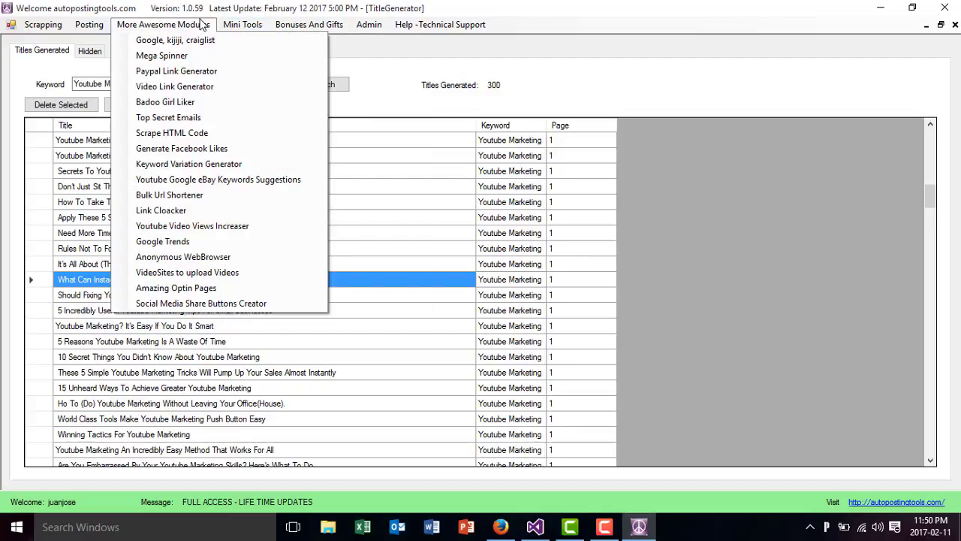